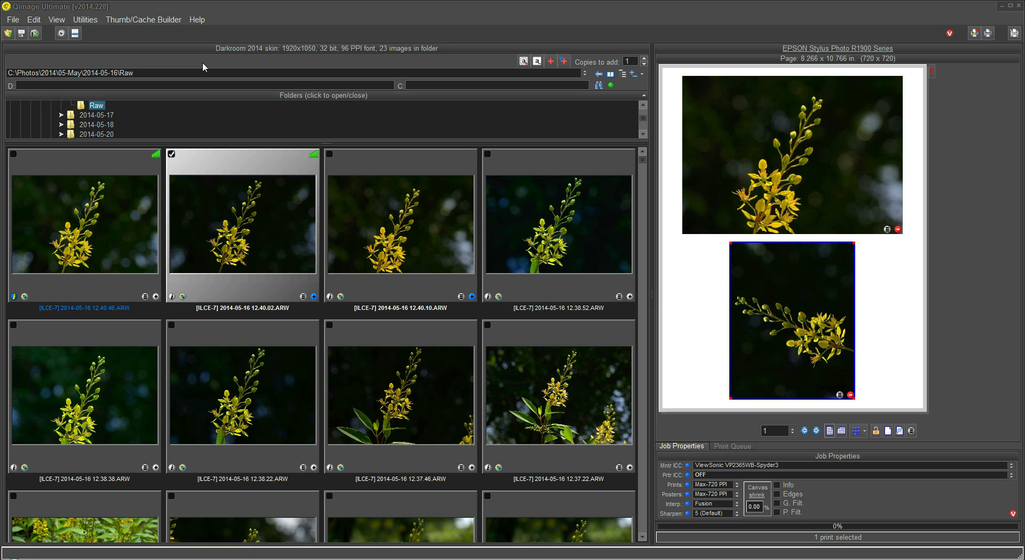
- Select the 12.40.10.ARW orchid photo, the third thumbnail, in the browser
left_click(15, 22)
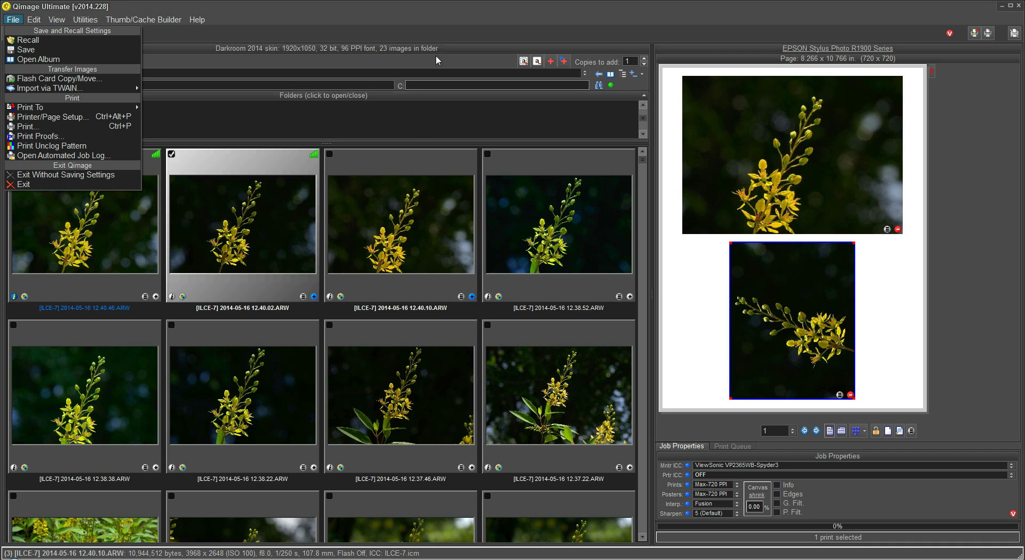
left_click(448, 6)
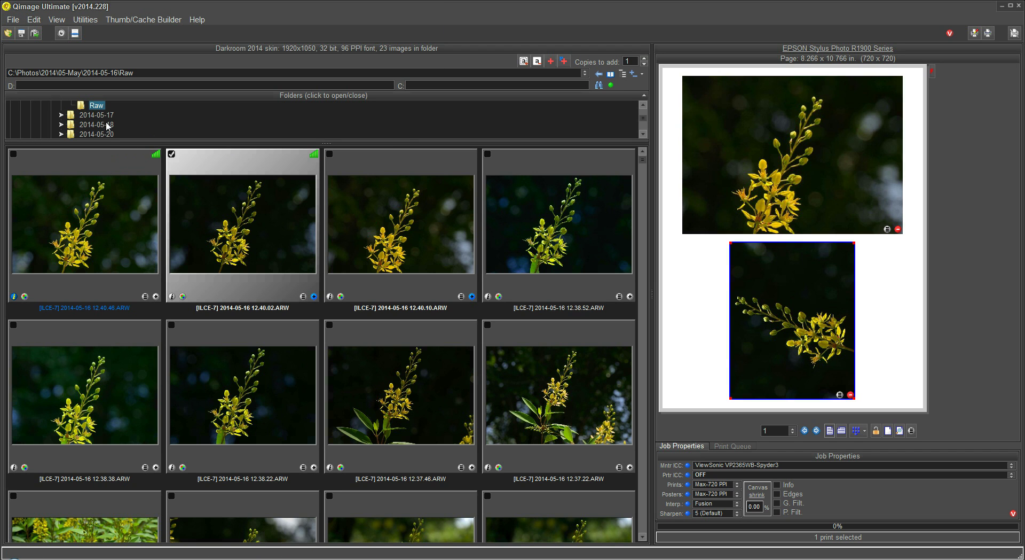
left_click(428, 218)
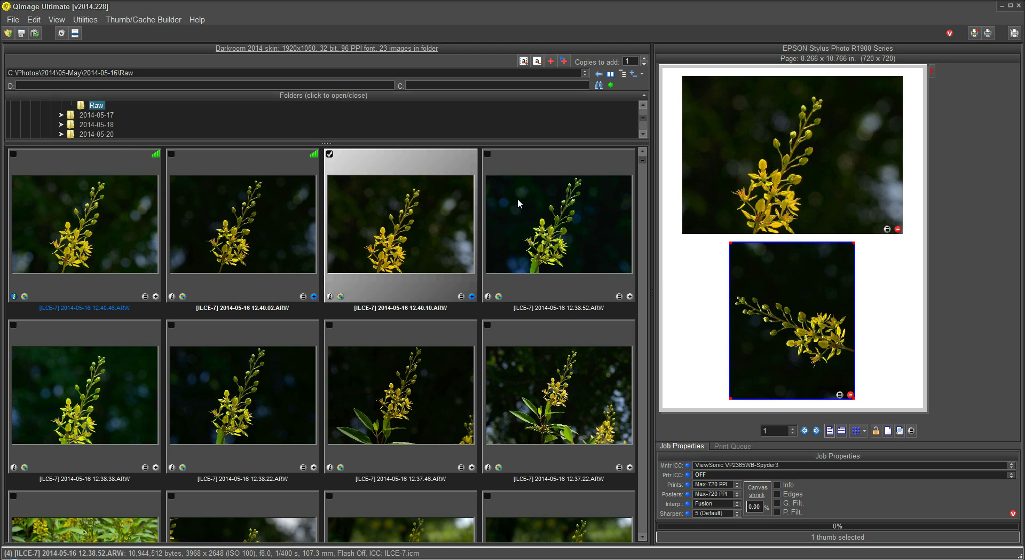
left_click(13, 19)
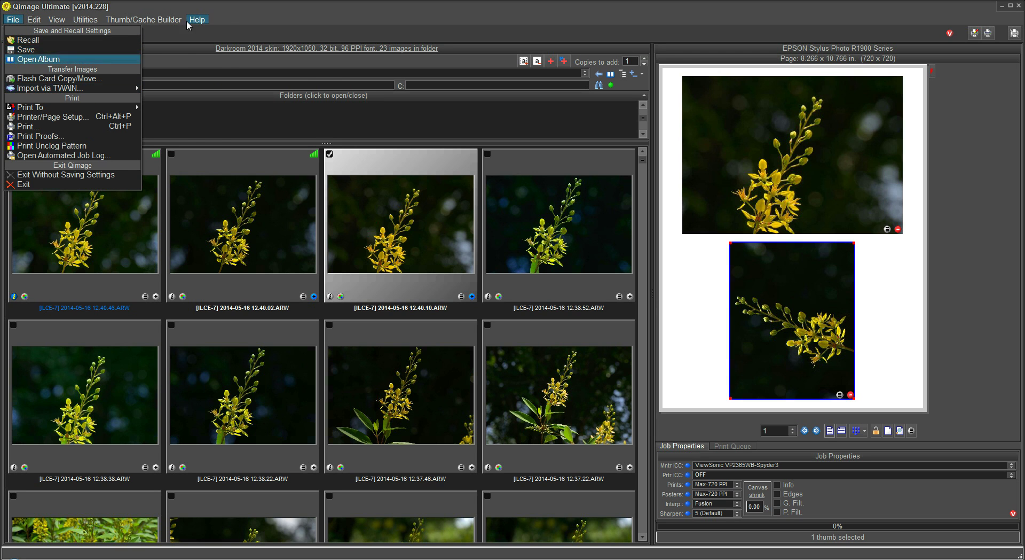
- Set the second orchid print's size to 2.00 x 3.00 in Print Properties
left_click(210, 11)
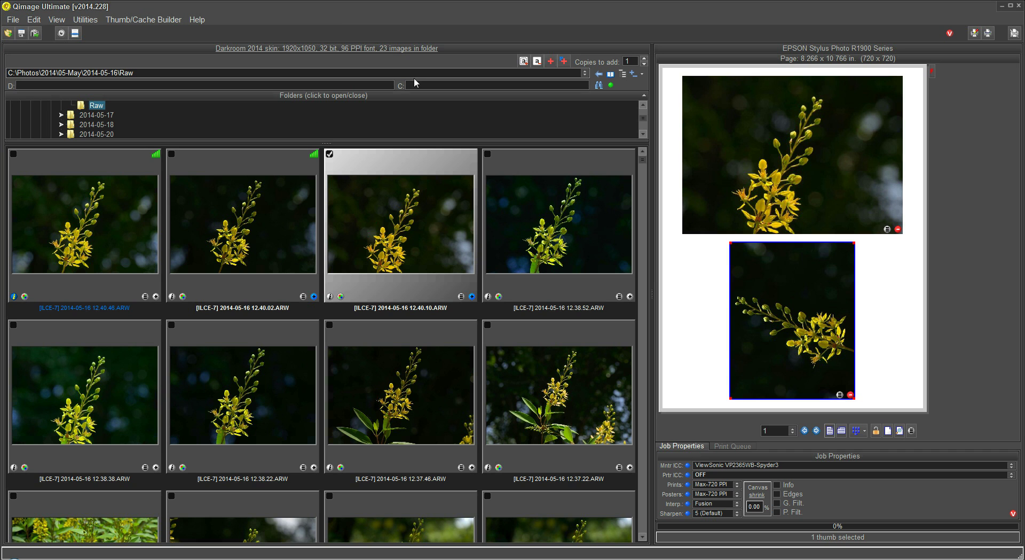
mouse_move(774, 284)
mouse_move(838, 217)
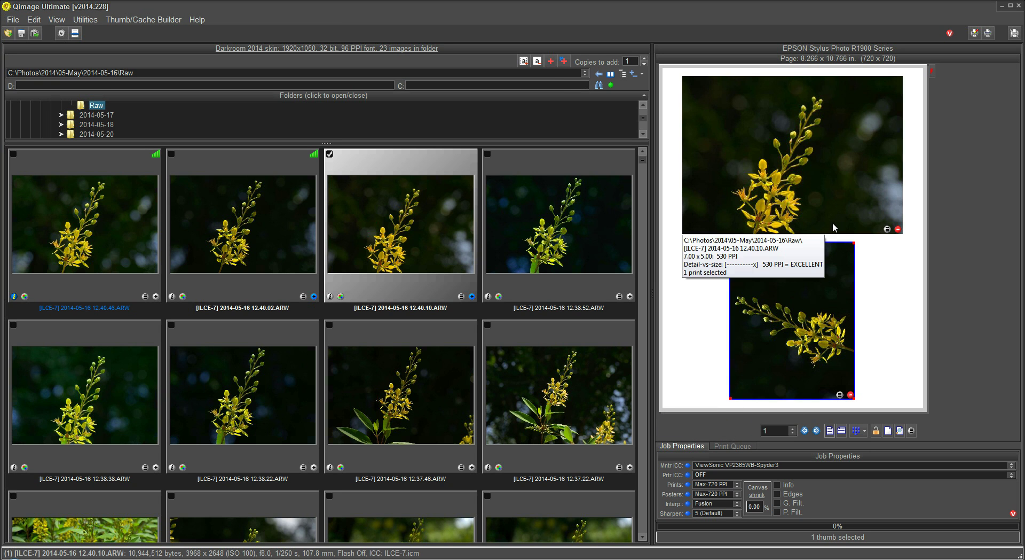
mouse_move(831, 346)
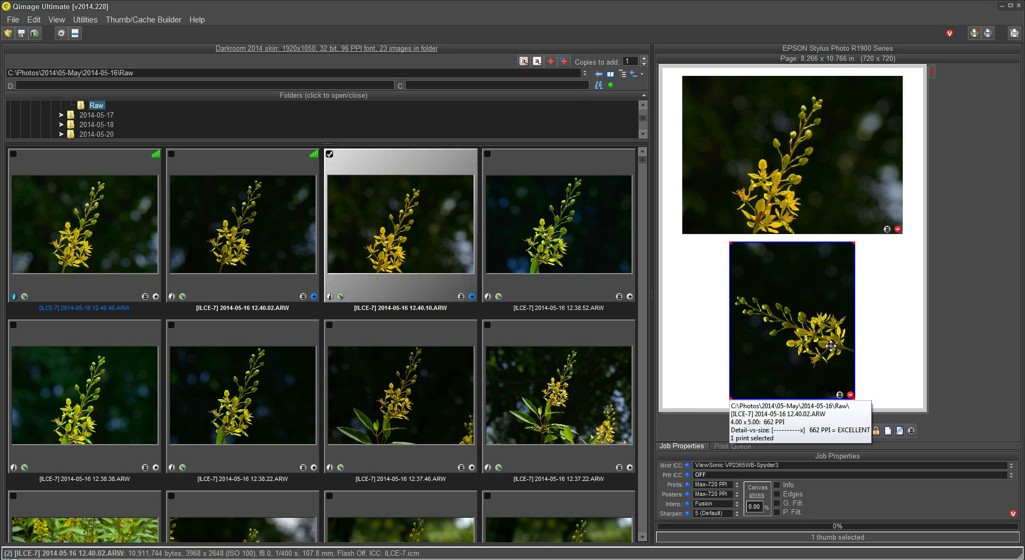
left_click(840, 394)
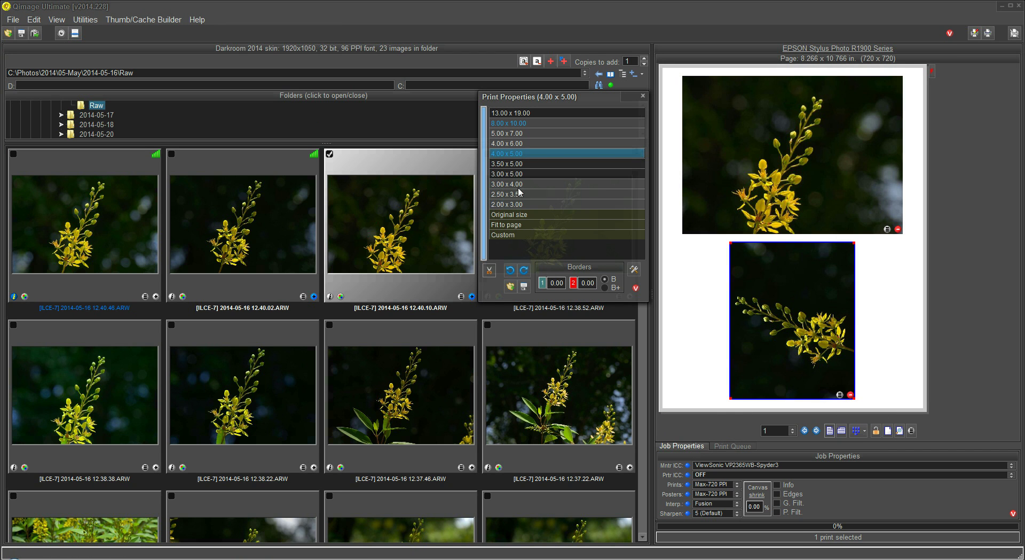
left_click(515, 205)
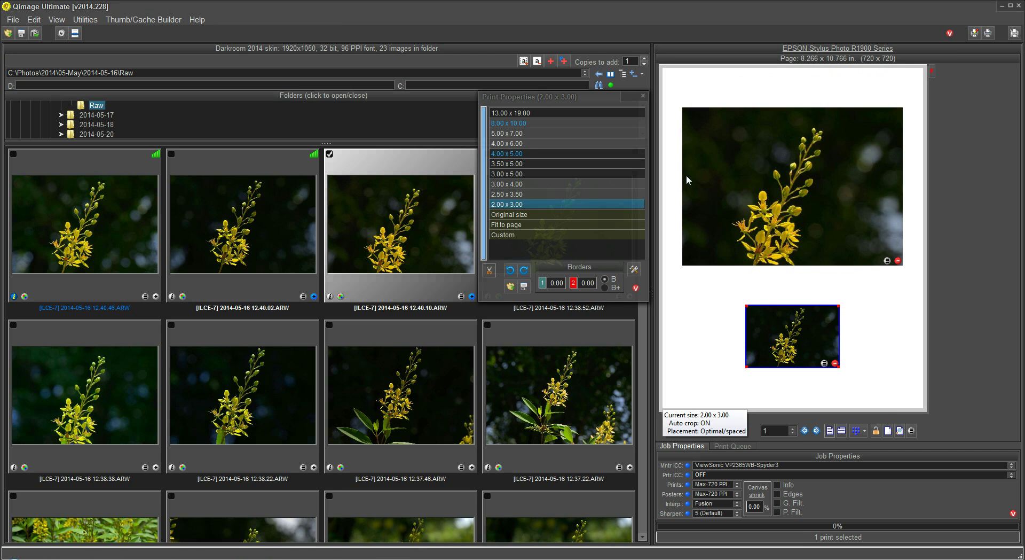
left_click(643, 96)
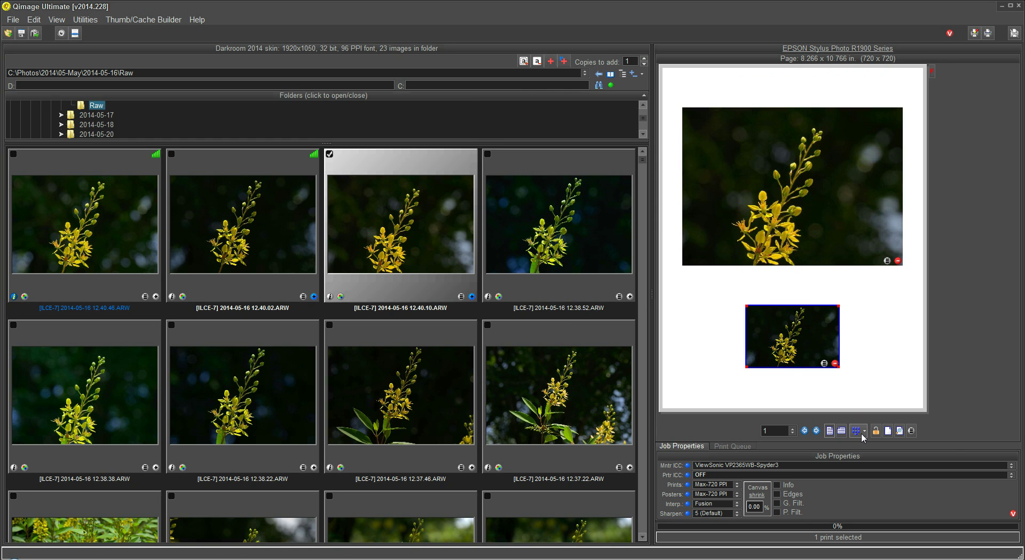
mouse_move(793, 221)
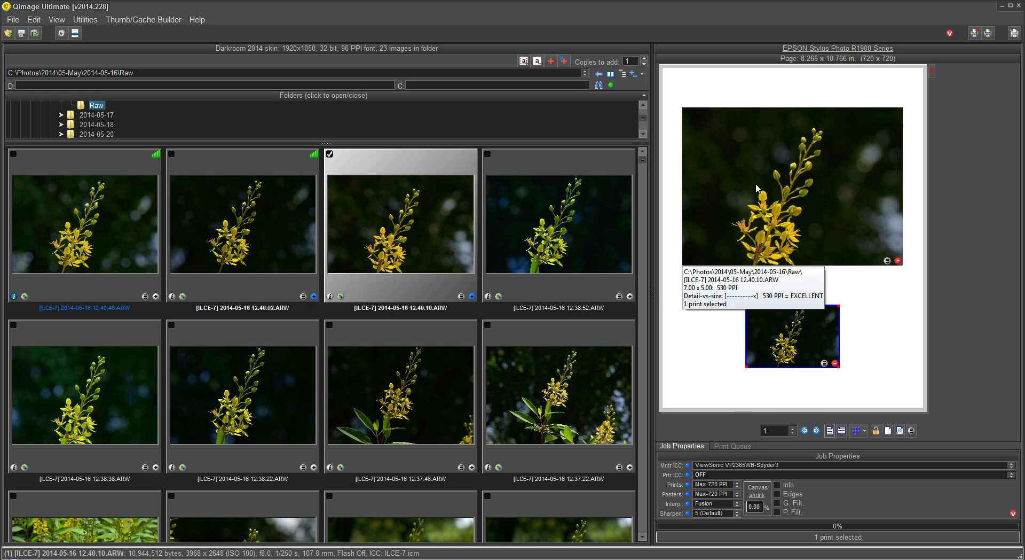
- Save the whole print job with its queued images under the name 'aaa'
left_click(18, 22)
left_click(24, 50)
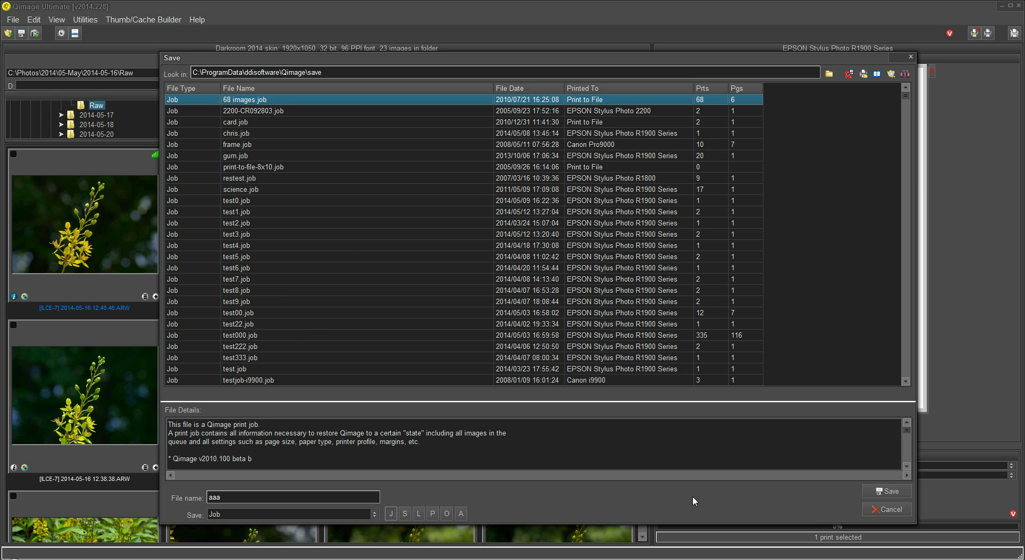
left_click(877, 492)
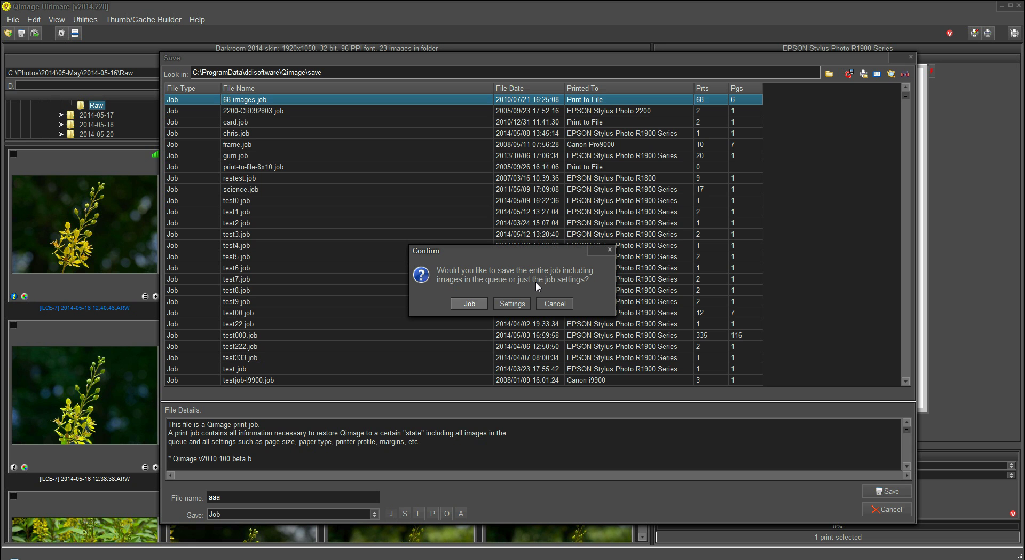
left_click(469, 304)
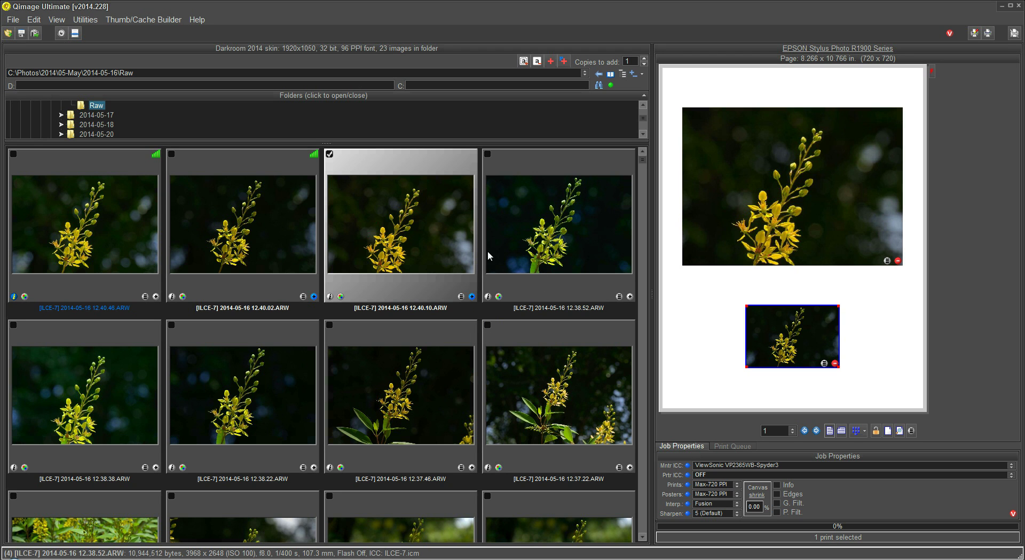
- Clear the print queue, then set the EPSON R1900 driver to Photo Paper Glossy, Draft quality
right_click(762, 278)
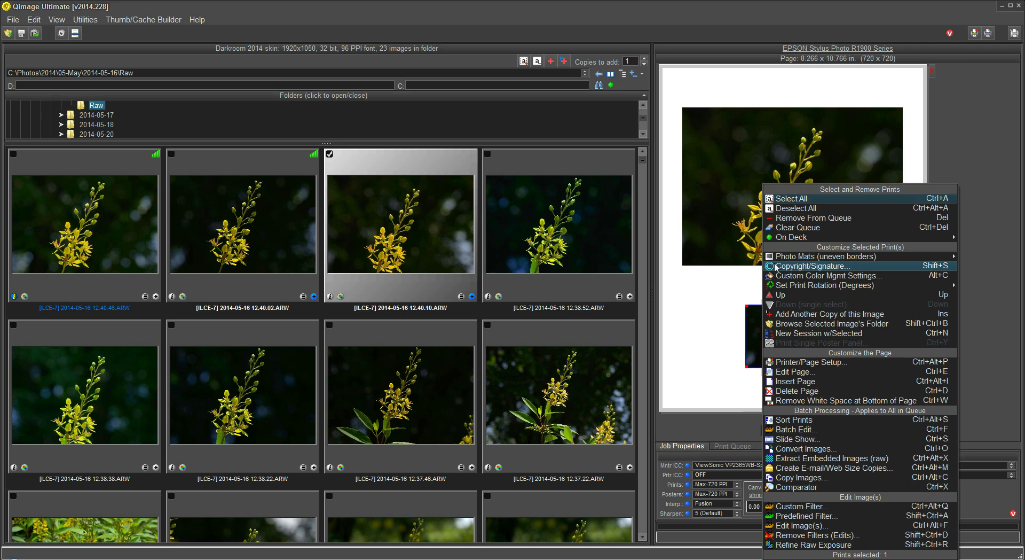
left_click(786, 227)
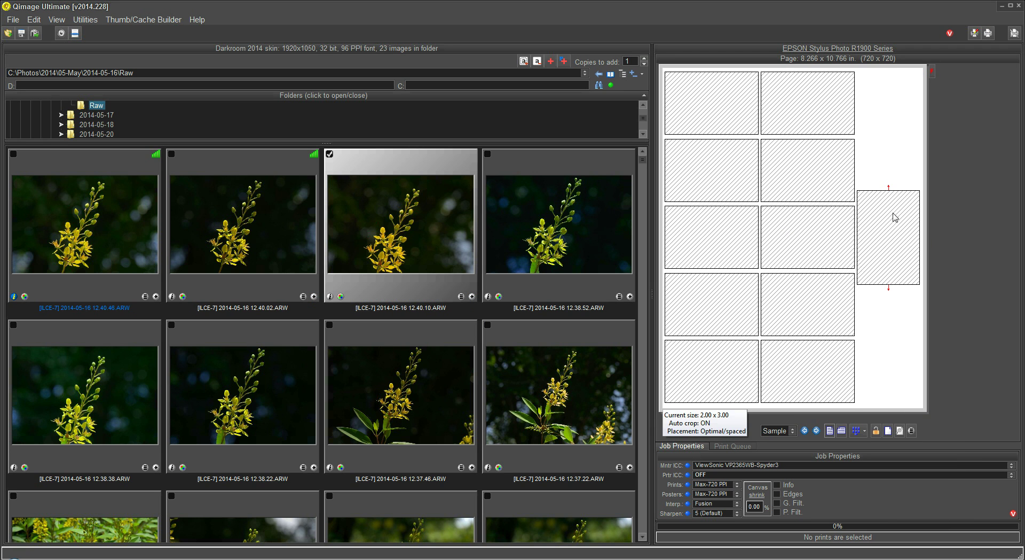
left_click(989, 33)
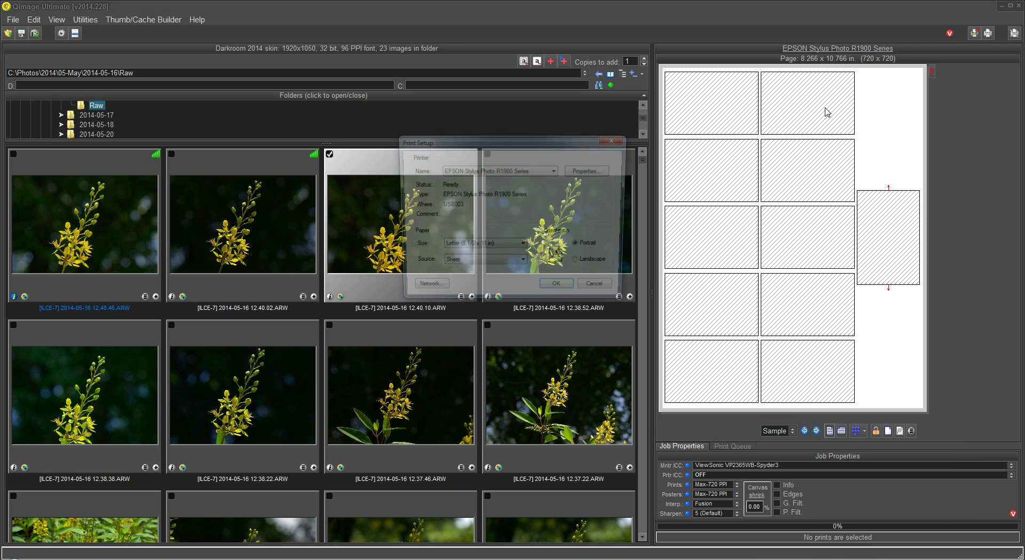
left_click(590, 170)
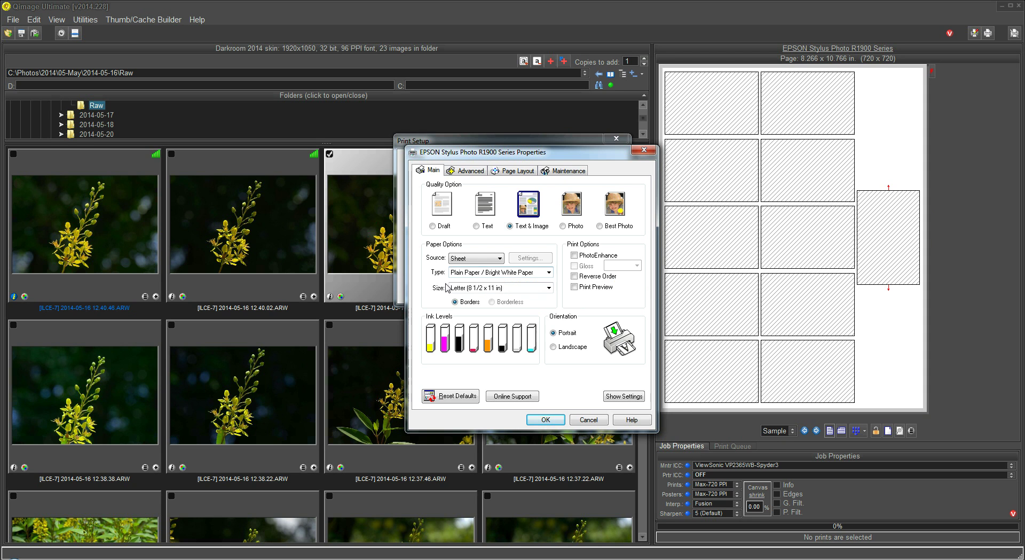
left_click(549, 272)
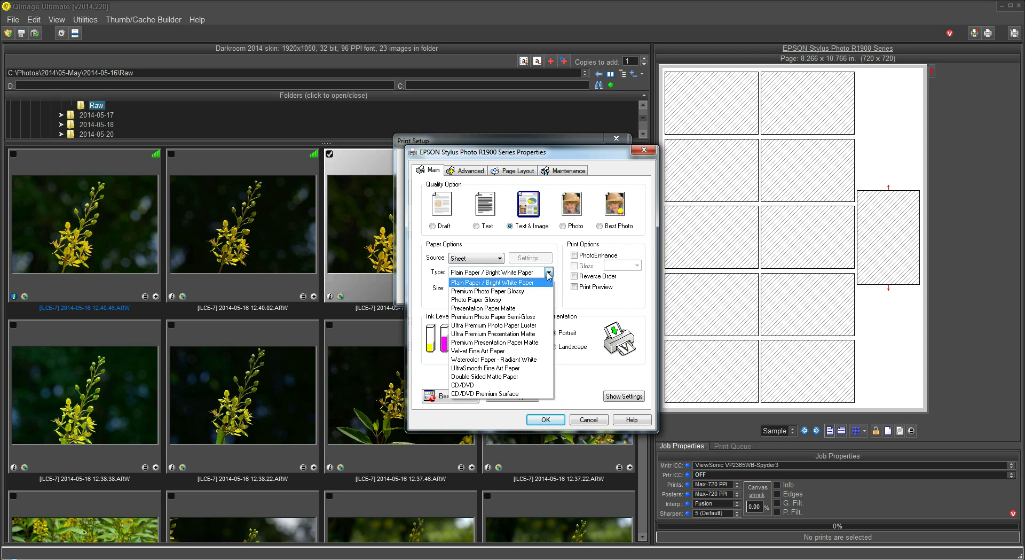
left_click(490, 299)
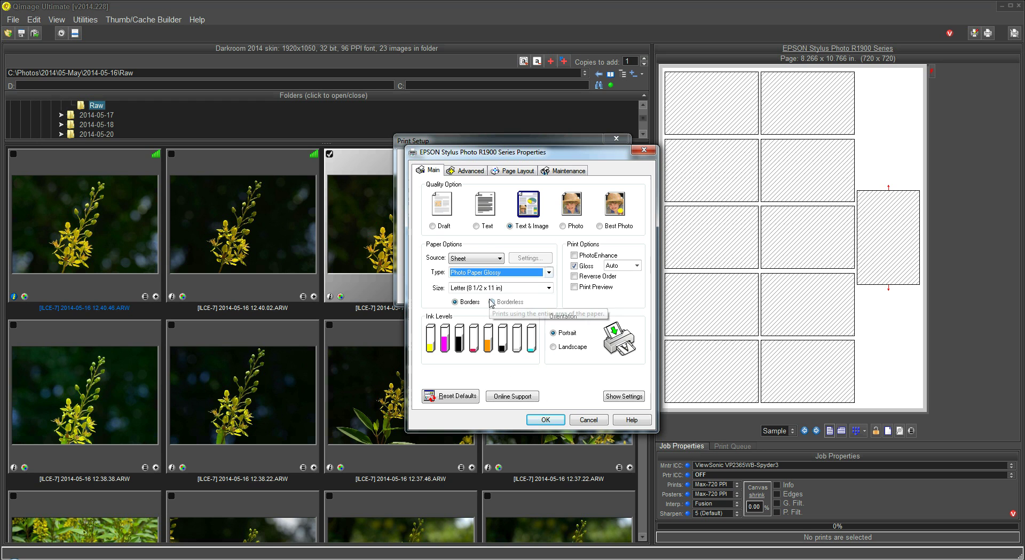
left_click(477, 226)
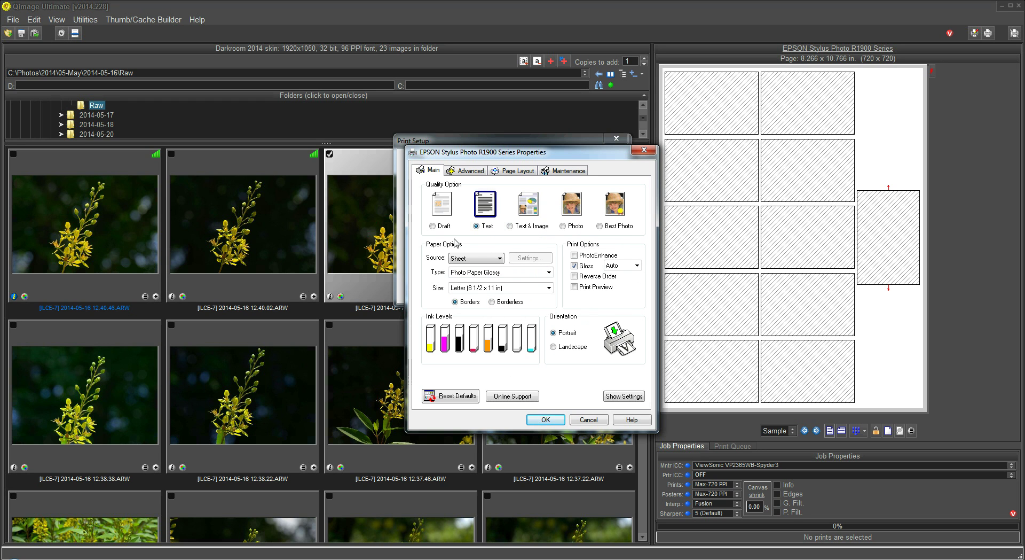
left_click(432, 226)
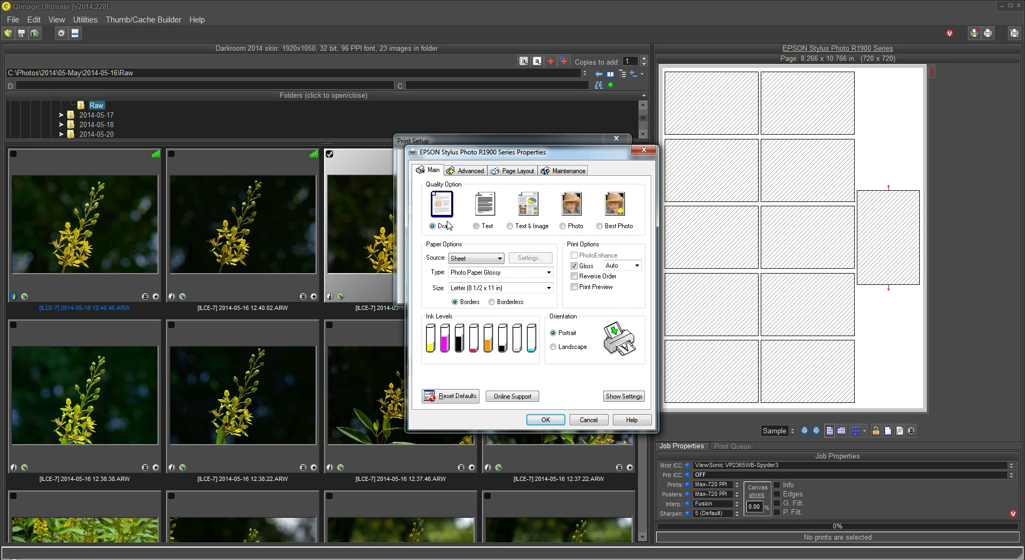
left_click(552, 419)
left_click(567, 294)
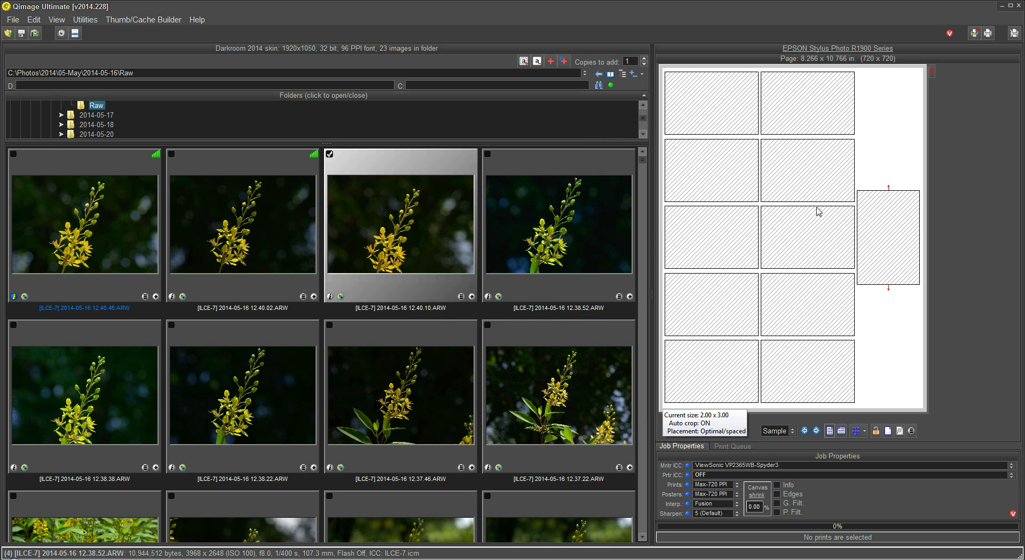
left_click(975, 32)
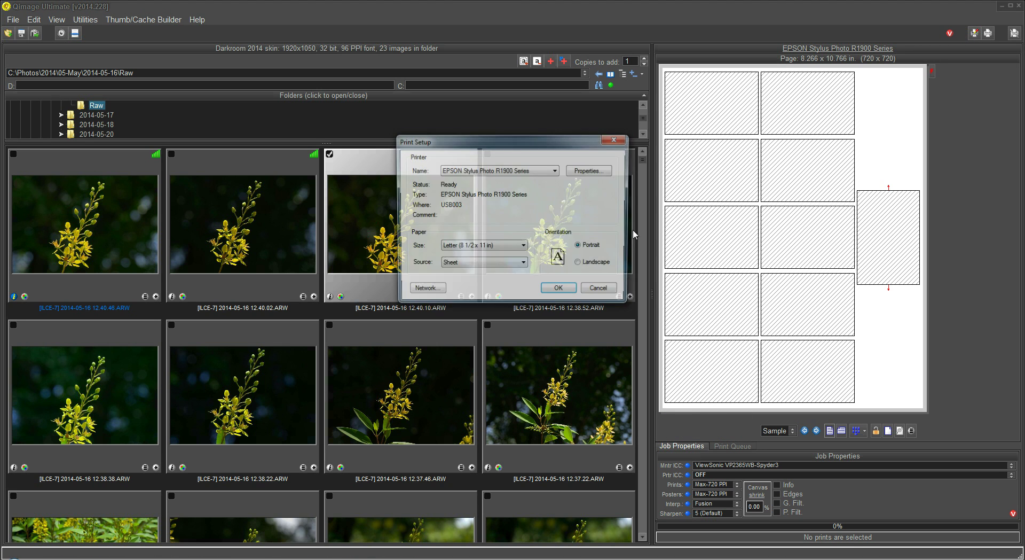
left_click(580, 168)
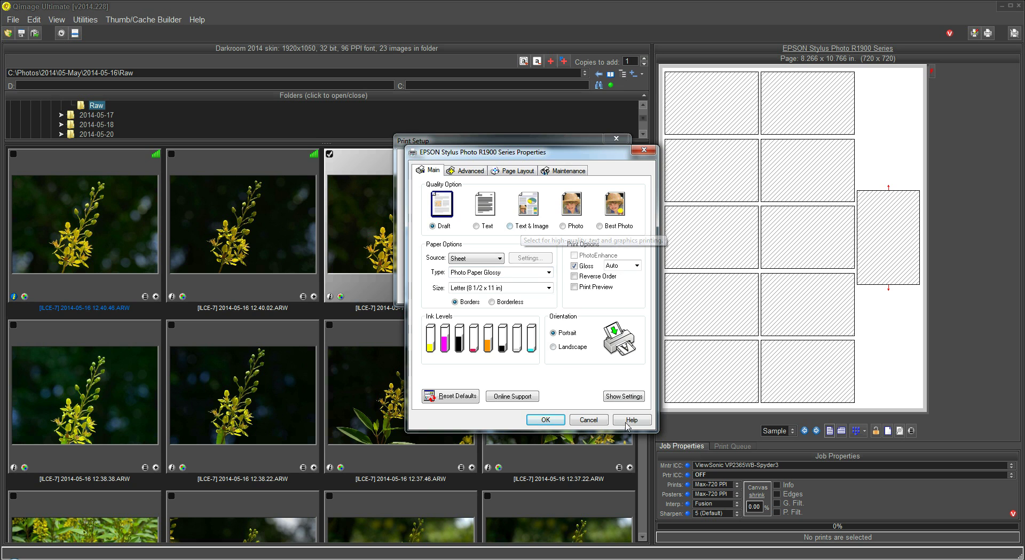
left_click(598, 420)
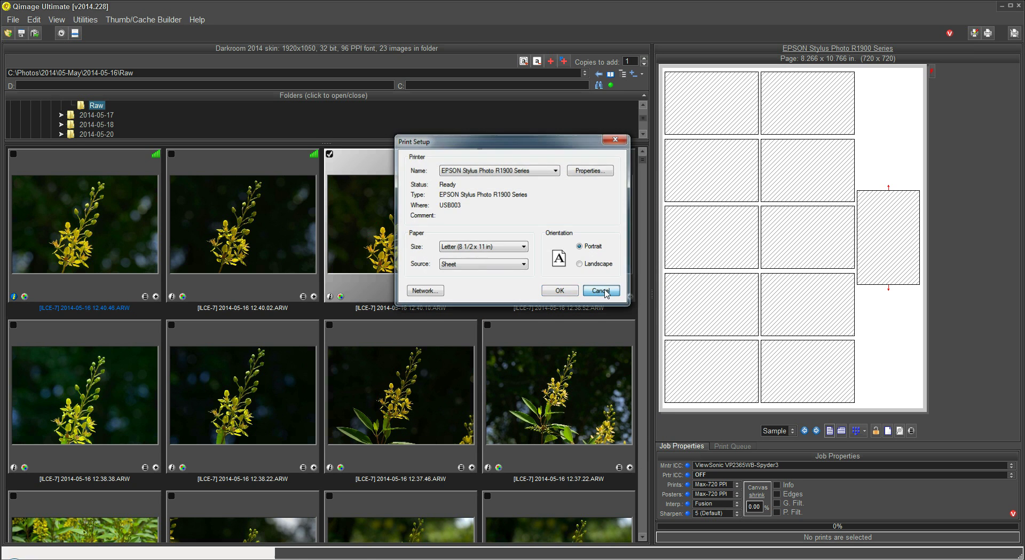
left_click(607, 291)
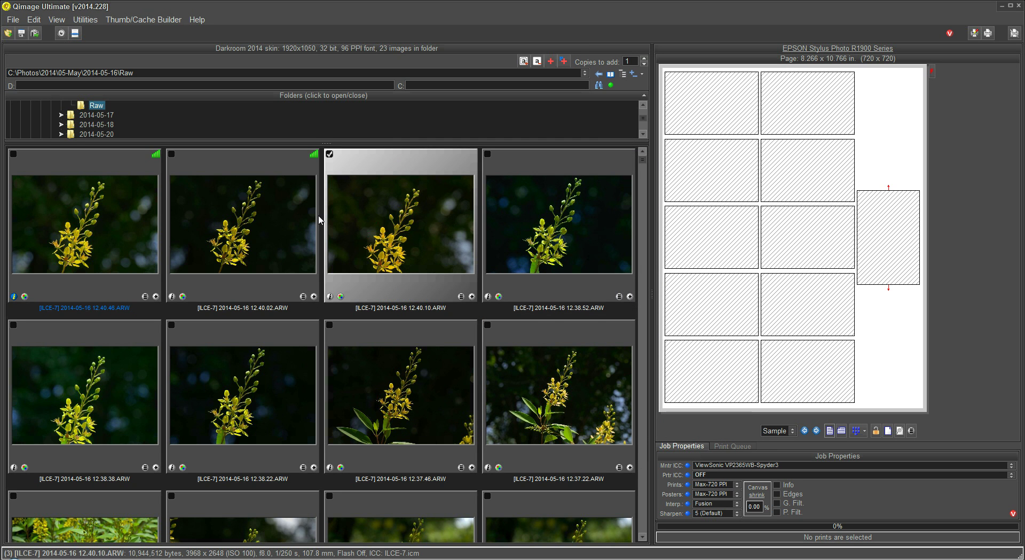
- Recall aaa.job as a full job, restoring the 7.00 x 5.00 and 3.00 x 2.00 prints
left_click(17, 23)
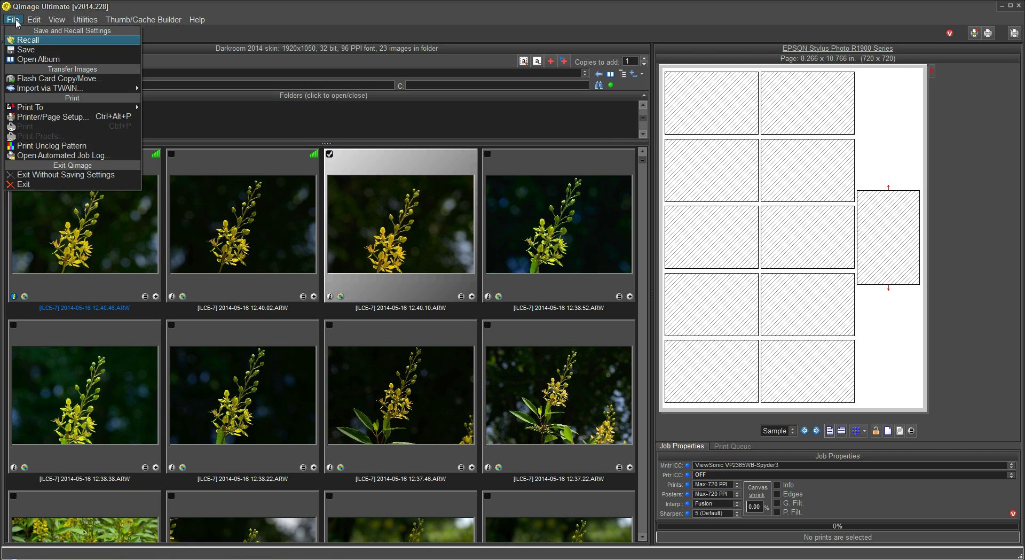
left_click(24, 39)
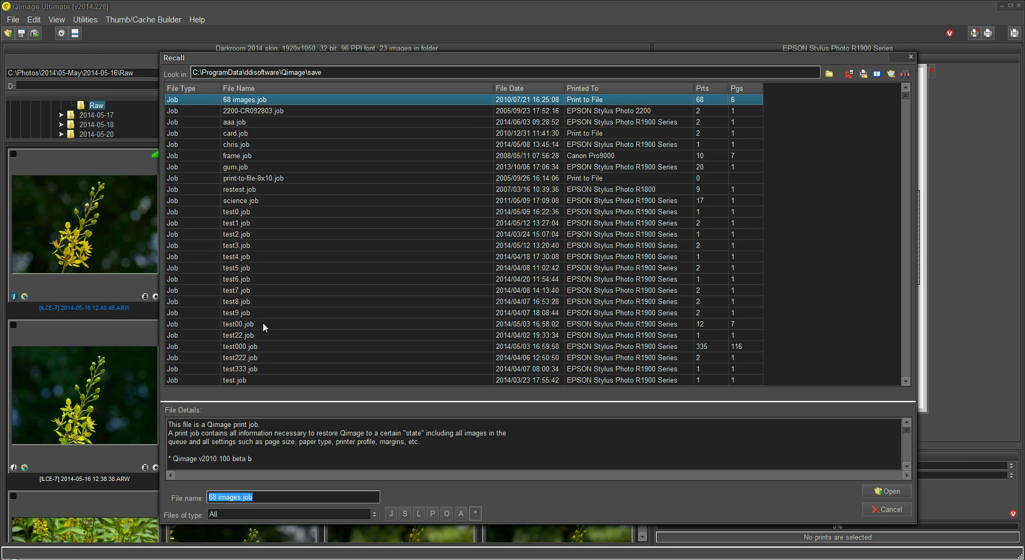
left_click(392, 513)
left_click(240, 126)
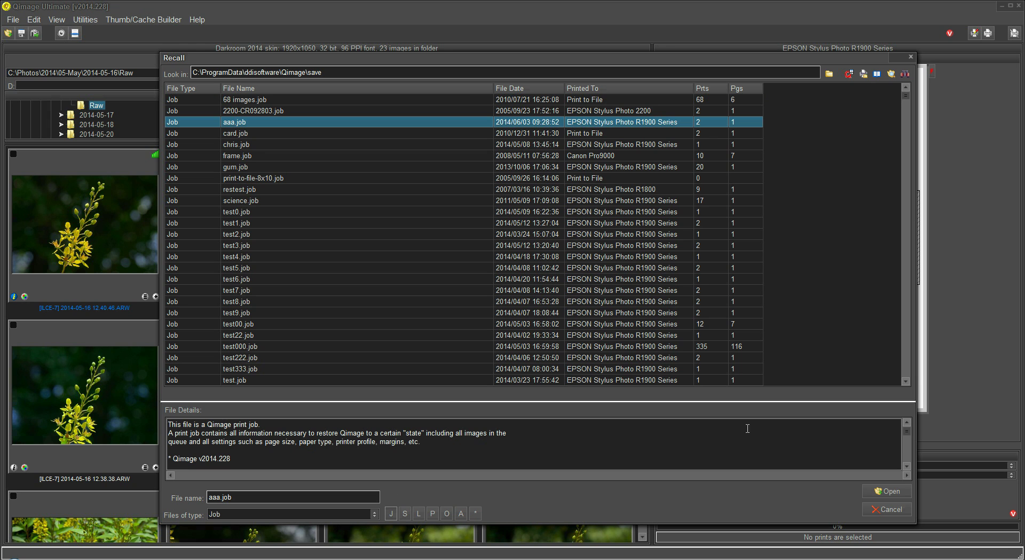
left_click(896, 492)
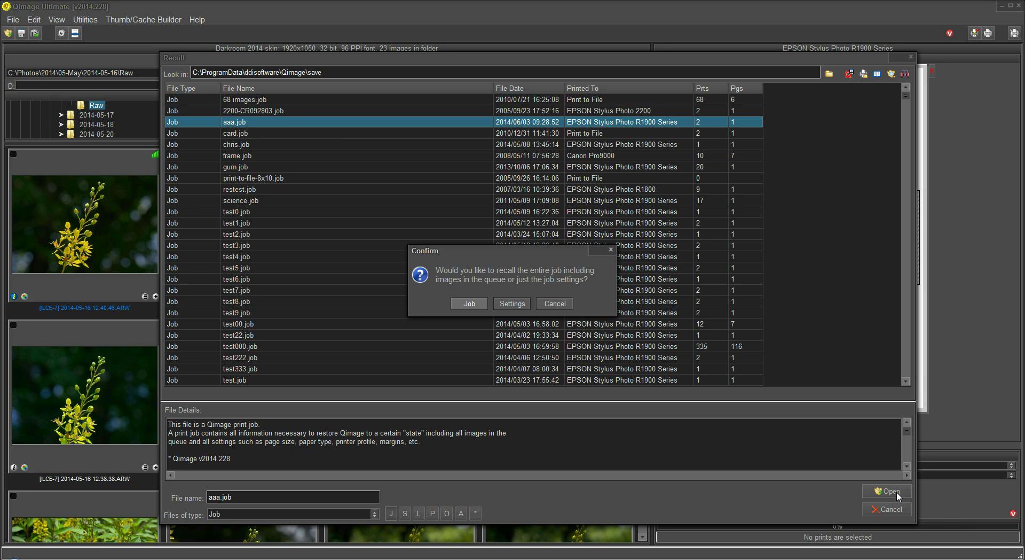
left_click(475, 304)
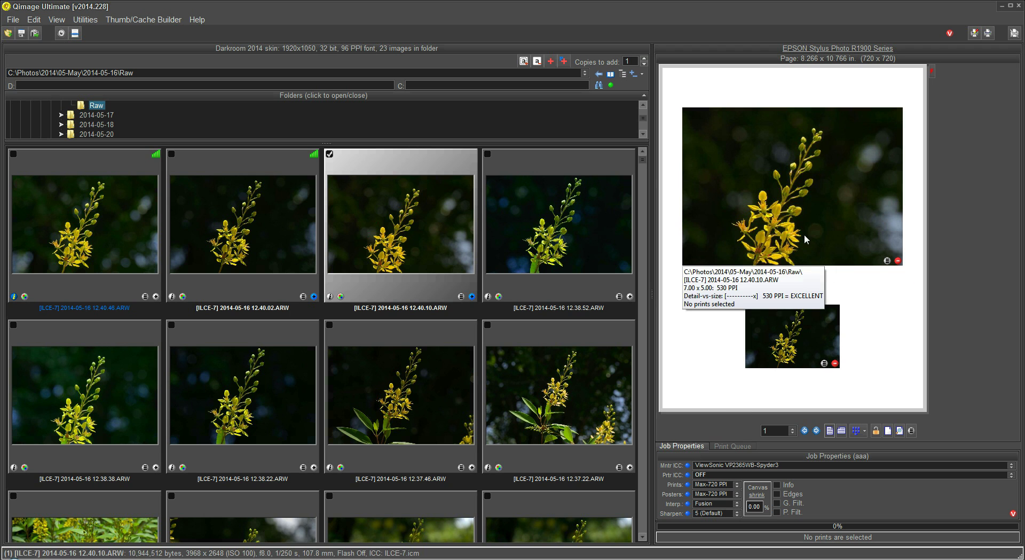
left_click(979, 35)
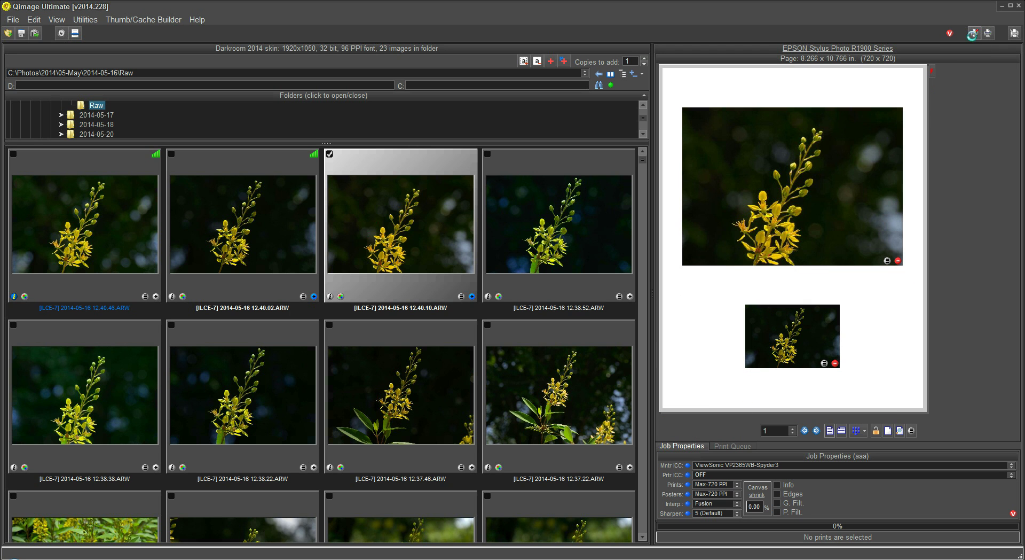
left_click(589, 170)
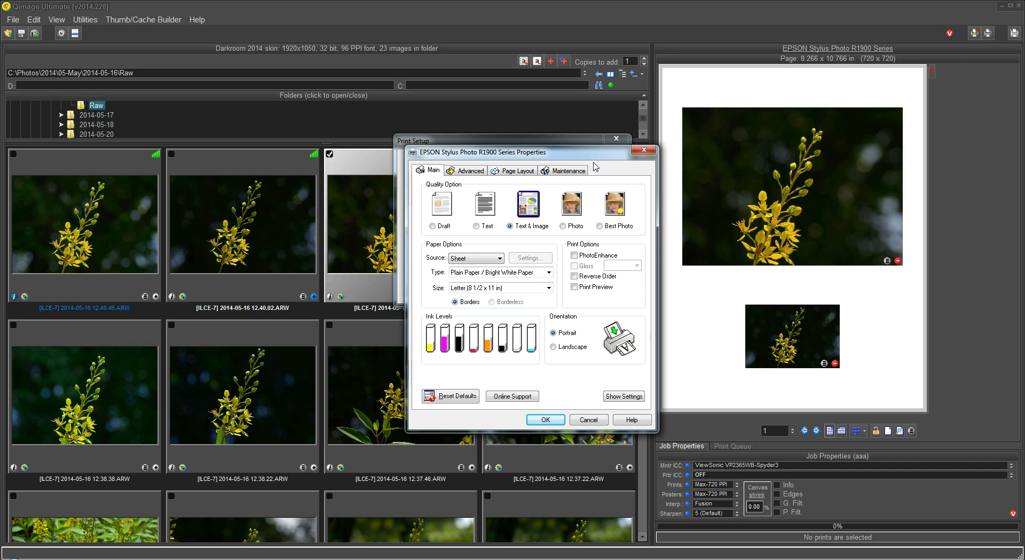
left_click(588, 419)
left_click(598, 292)
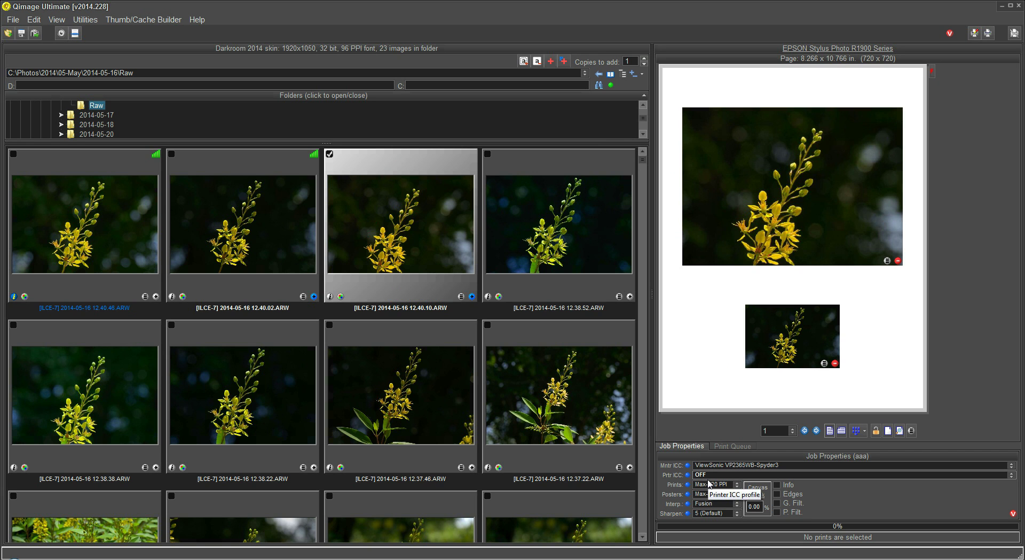
mouse_move(852, 249)
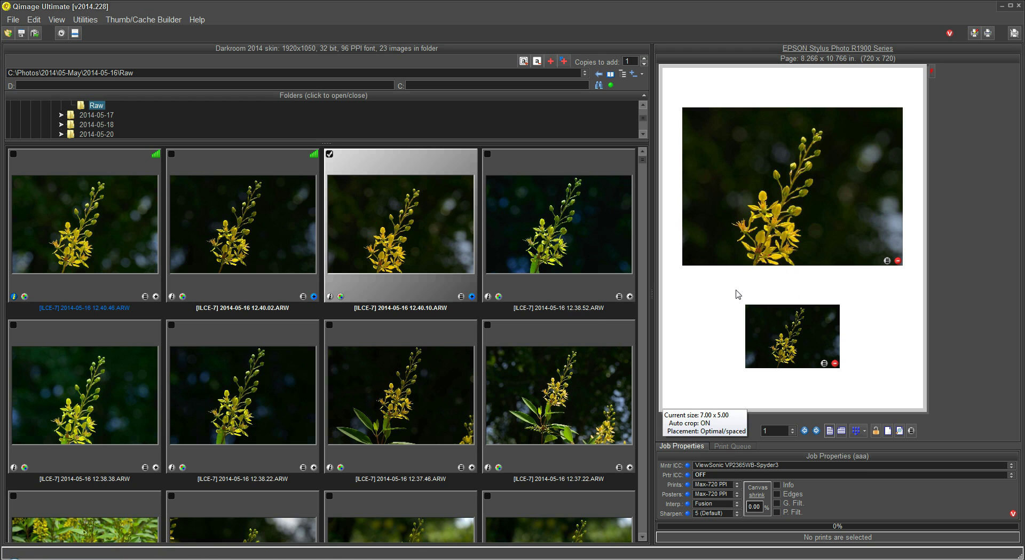
left_click(975, 33)
- Save the current printer setup as a Printer Setup file named 'aaa'
left_click(13, 20)
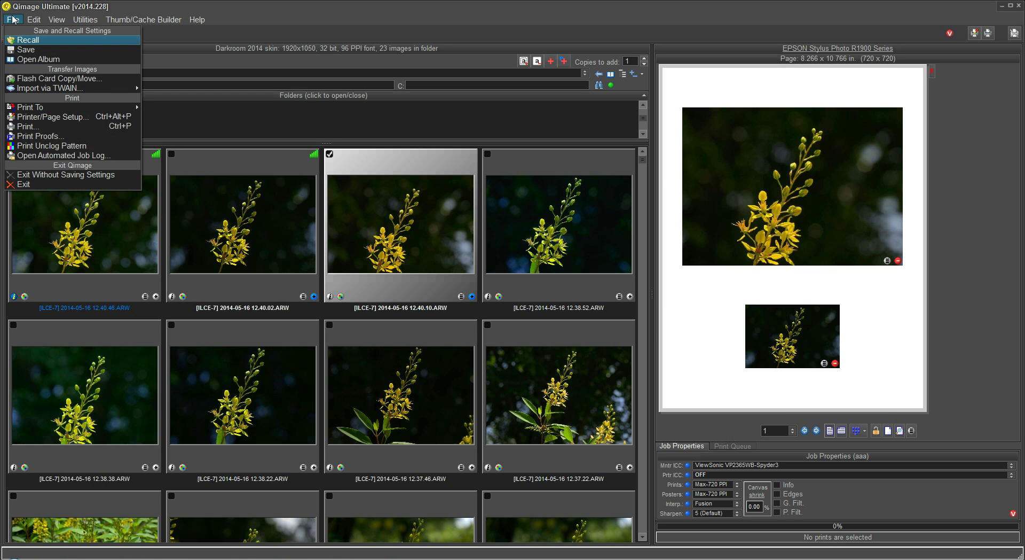
left_click(19, 51)
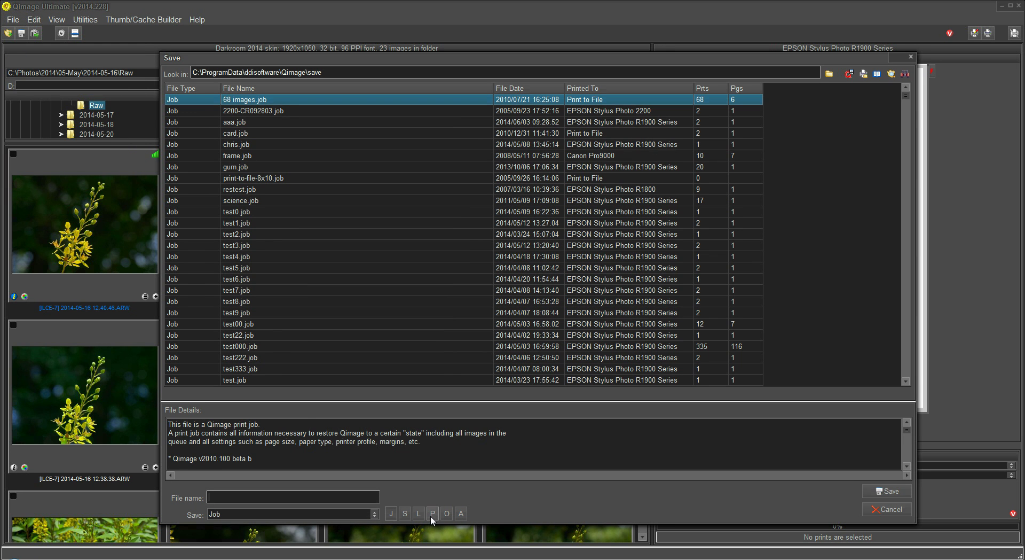
left_click(433, 514)
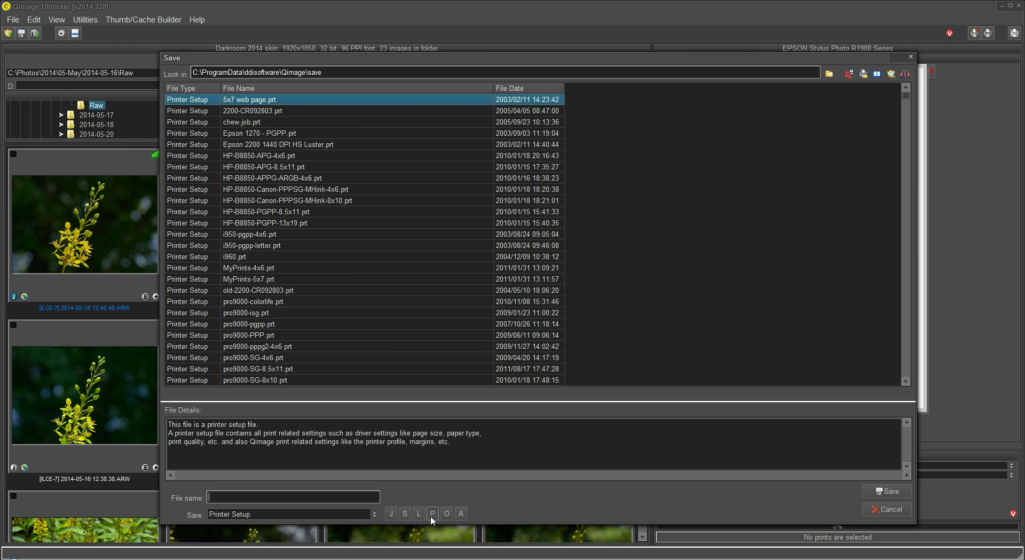
left_click(319, 496)
type("aaa")
left_click(880, 491)
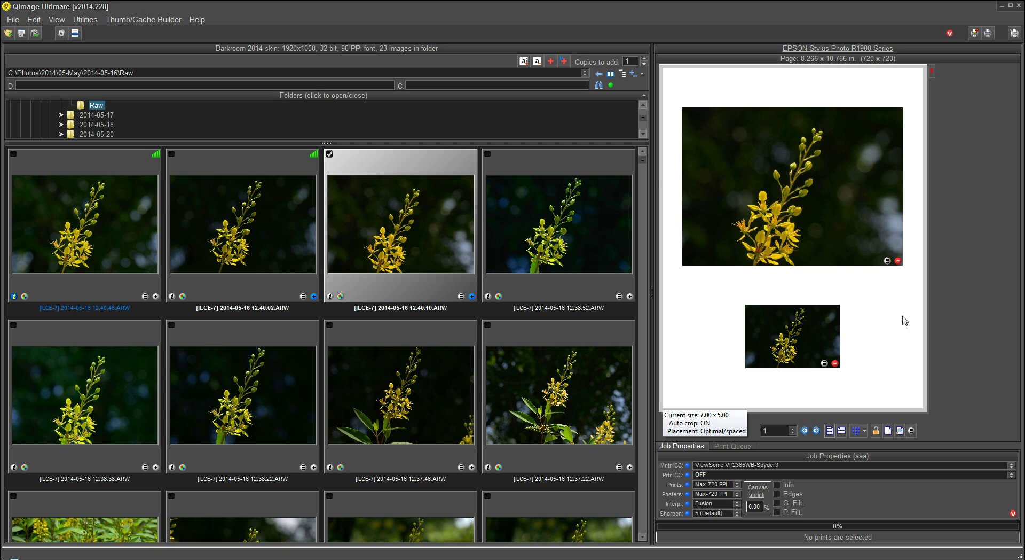
- Remove the small second orchid print from the page preview
left_click(835, 364)
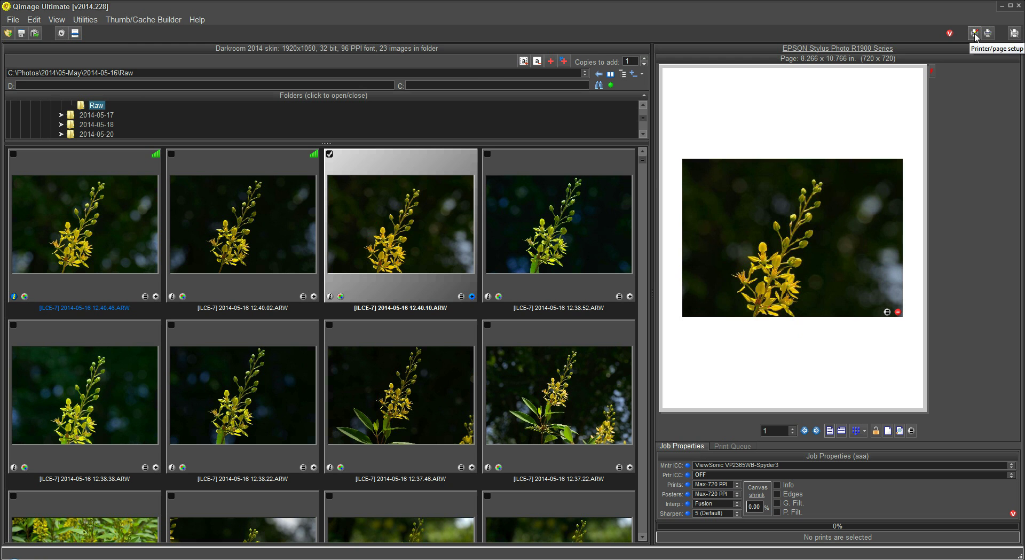
- Recall the printer setup file aaa.prt
left_click(15, 21)
left_click(24, 38)
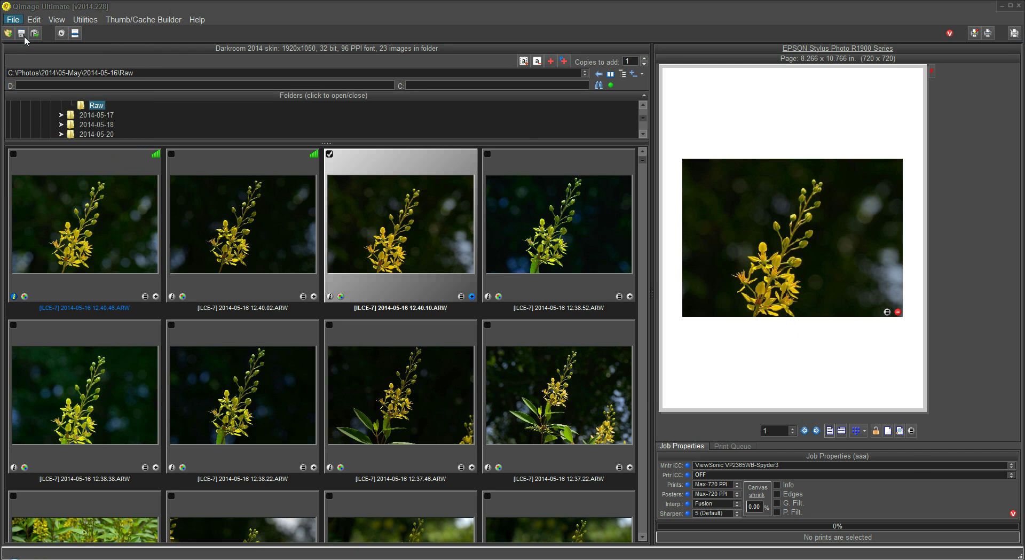
left_click(433, 514)
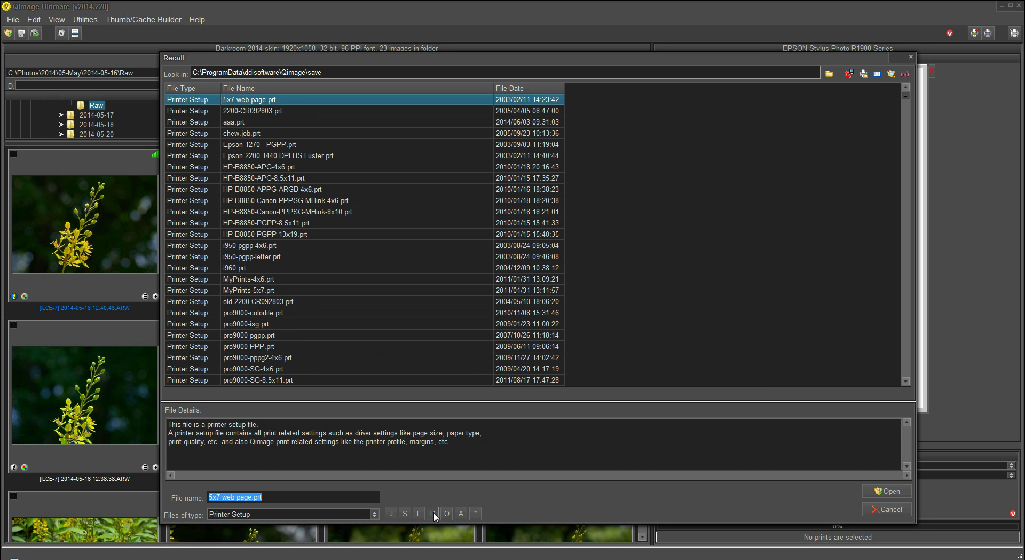
left_click(247, 124)
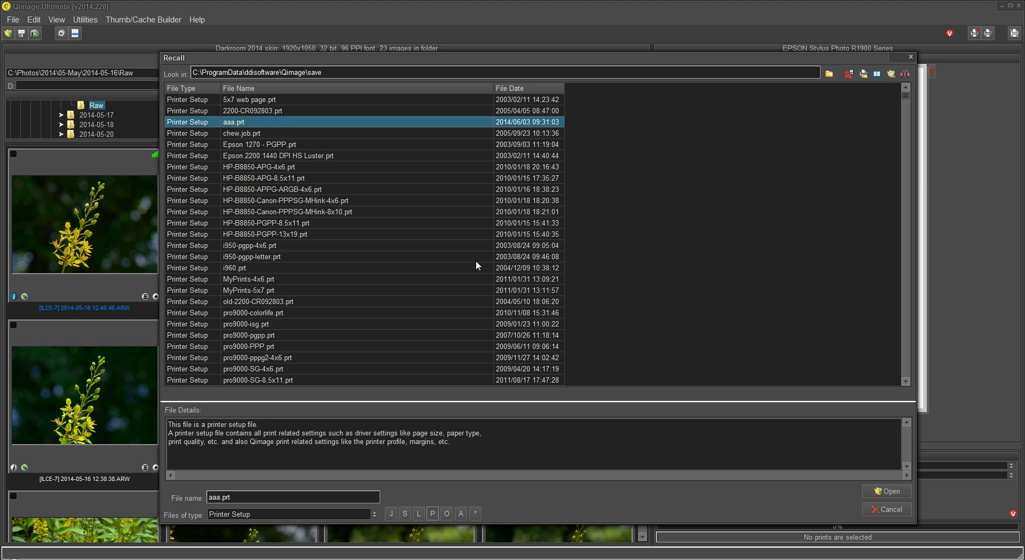
left_click(898, 492)
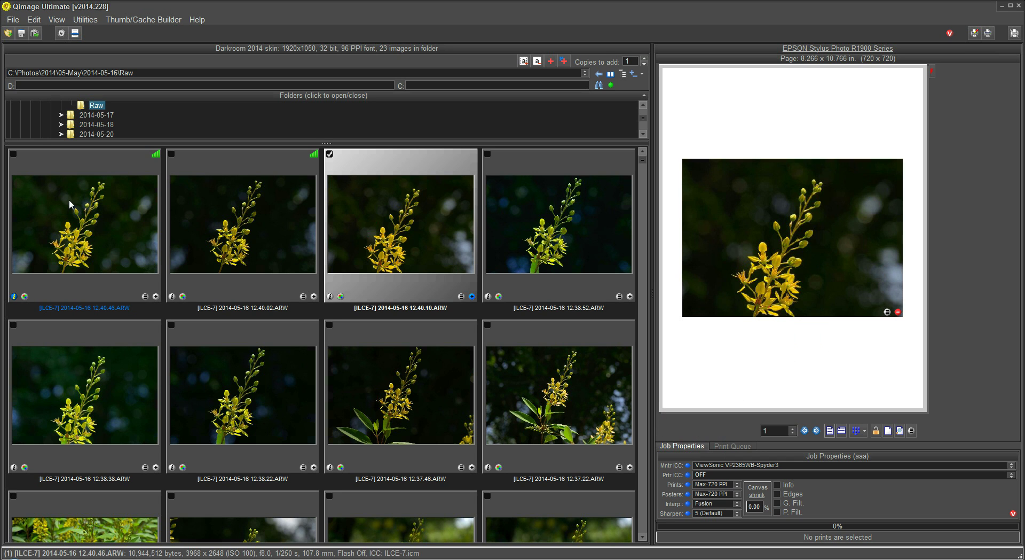
left_click(13, 20)
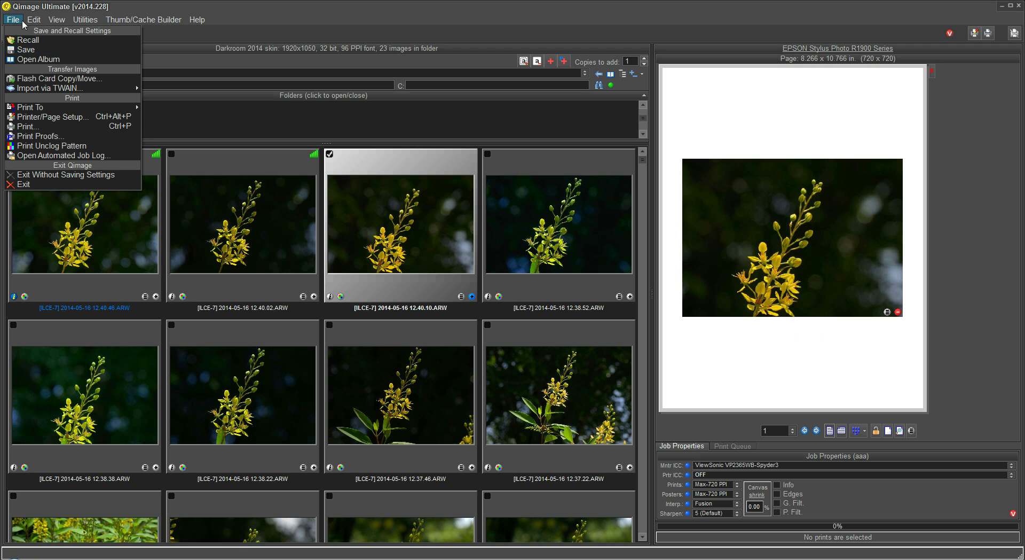
left_click(26, 50)
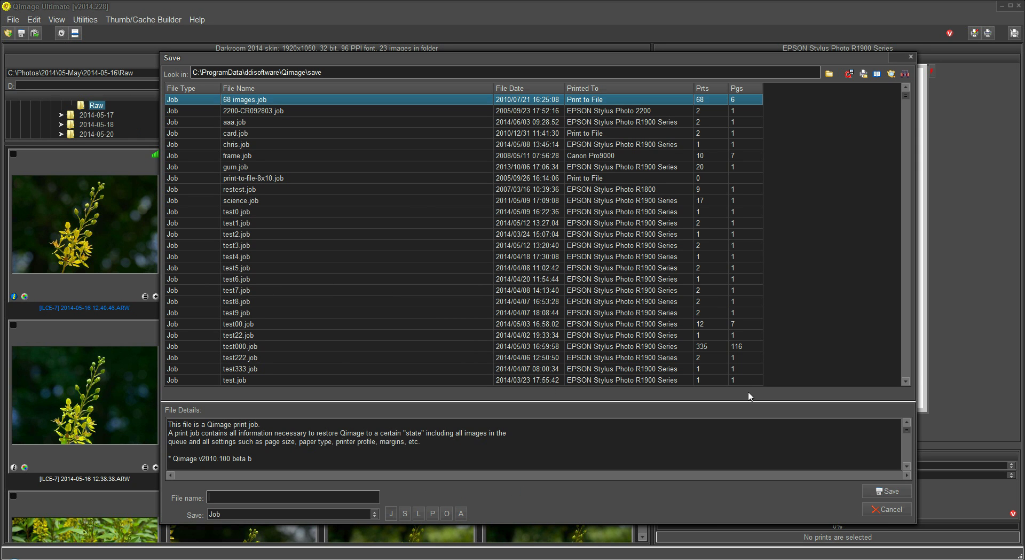
- Add the fourth flower thumbnail to the selection and choose Add To Album for both
left_click(880, 510)
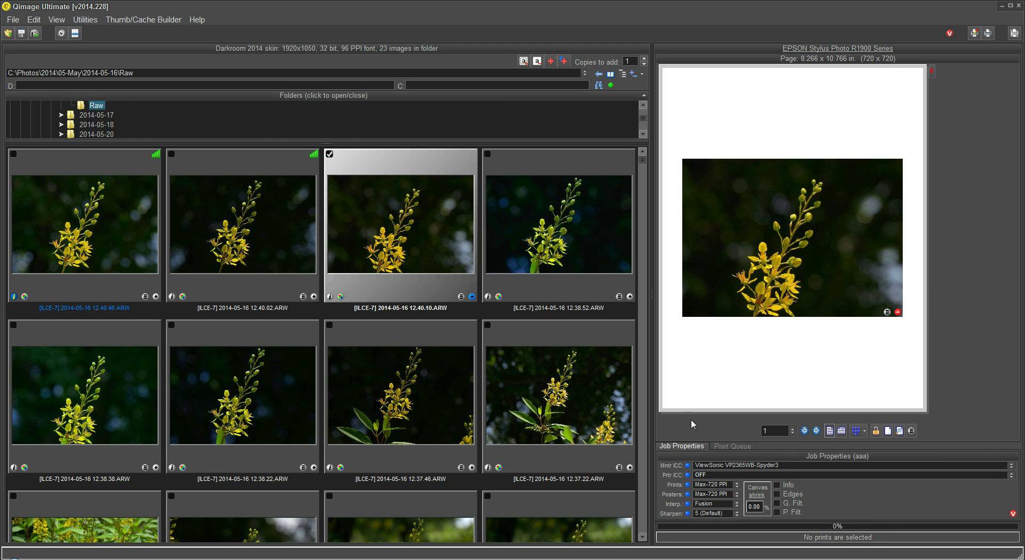
left_click(526, 233)
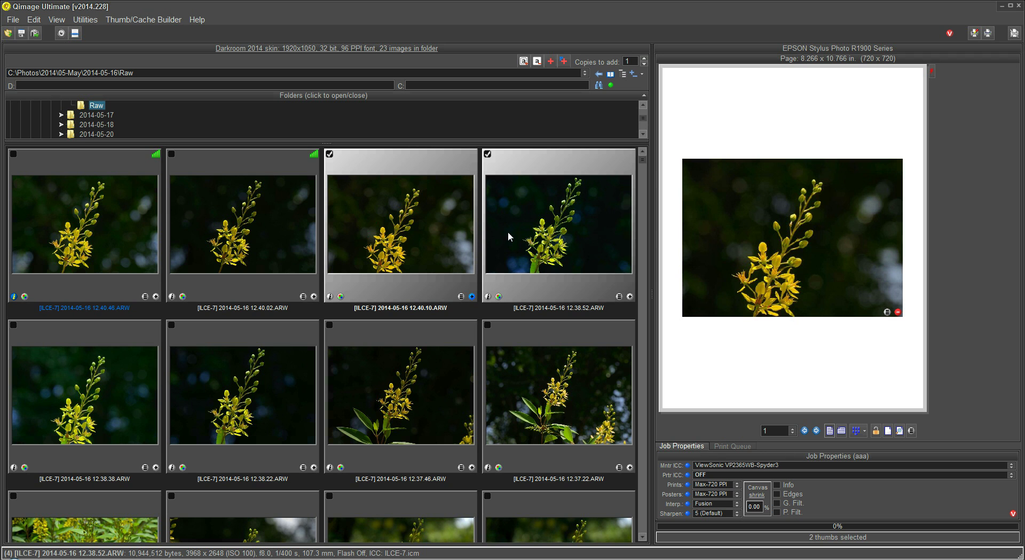
right_click(508, 232)
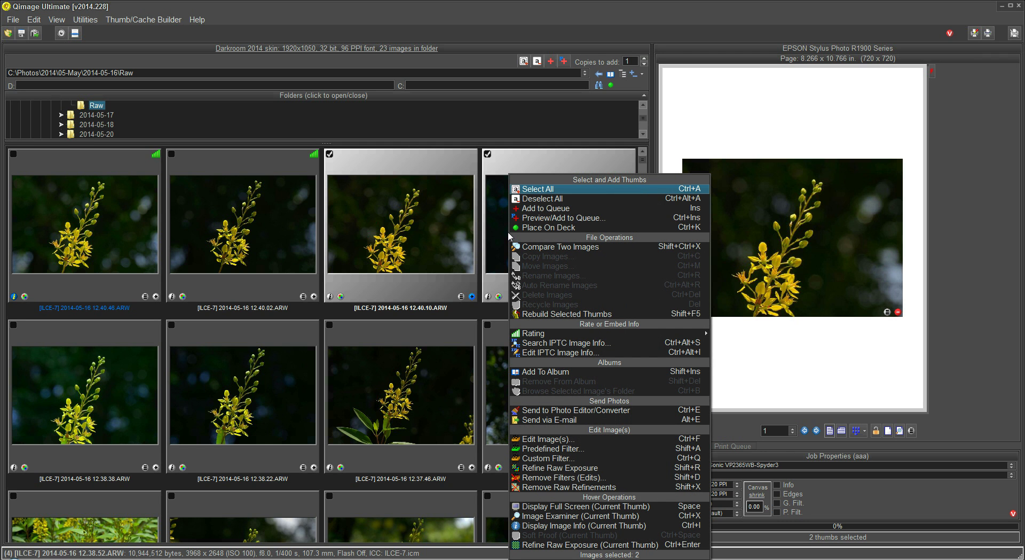
left_click(555, 372)
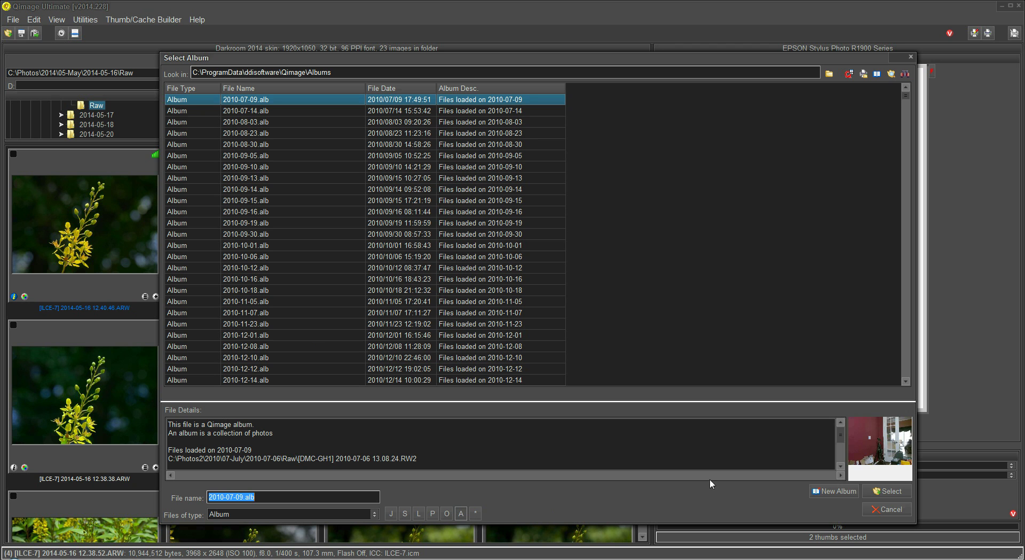
left_click(869, 510)
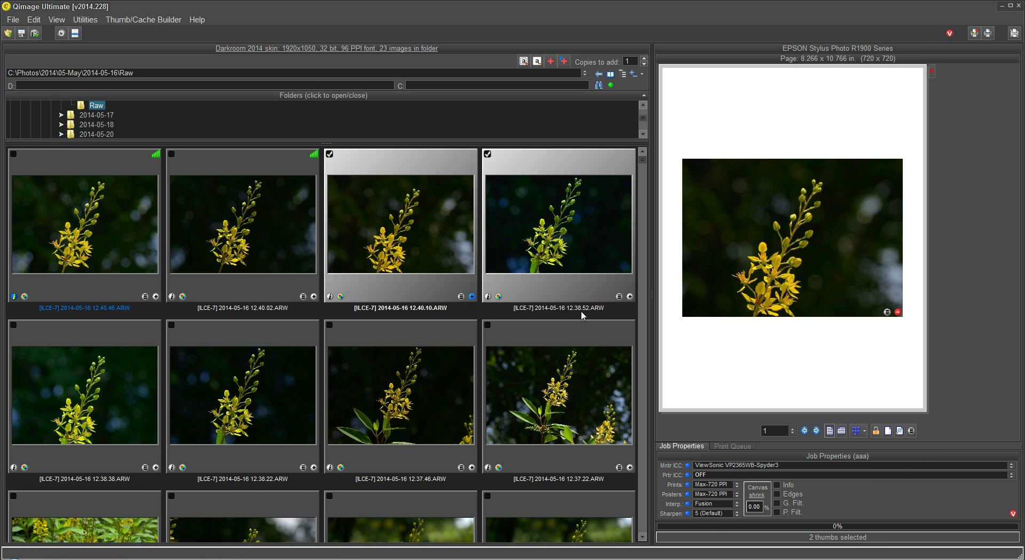
right_click(512, 223)
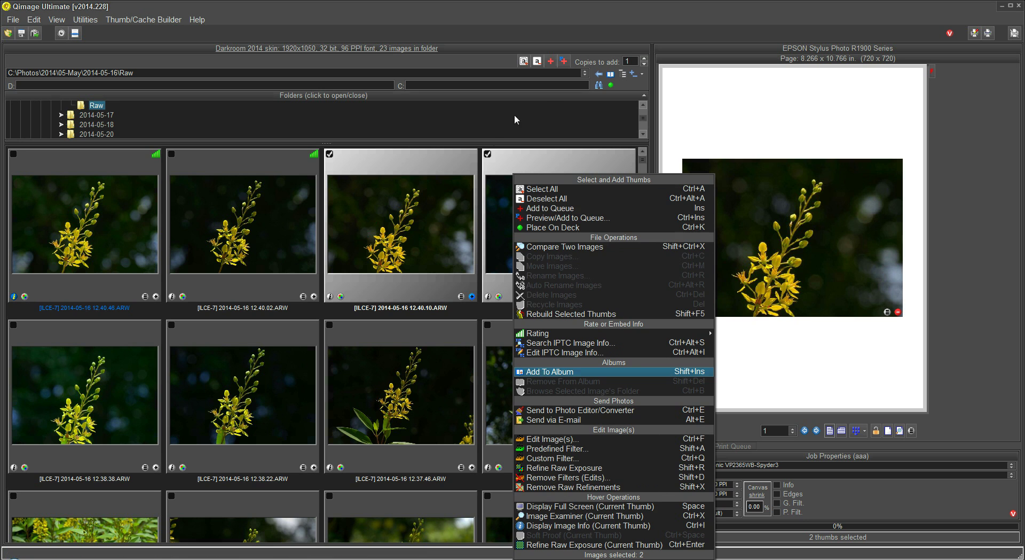
left_click(633, 10)
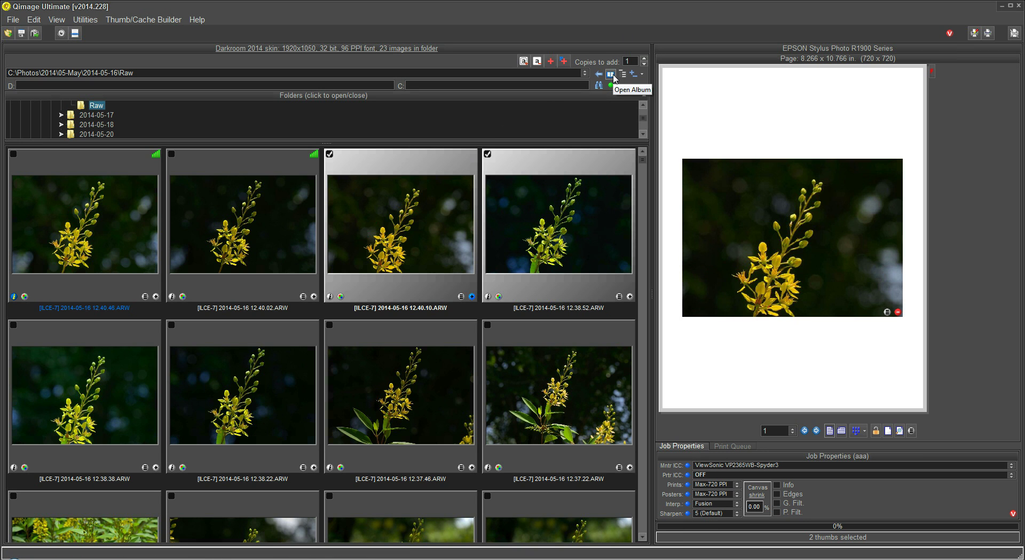